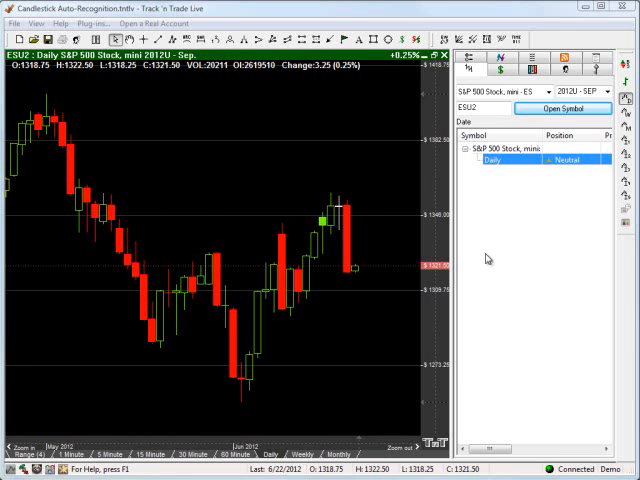
Add the Candlestick Auto-Recognition overlay to the E-mini S&P chart from Chart Overlays
right_click(288, 183)
mouse_move(340, 218)
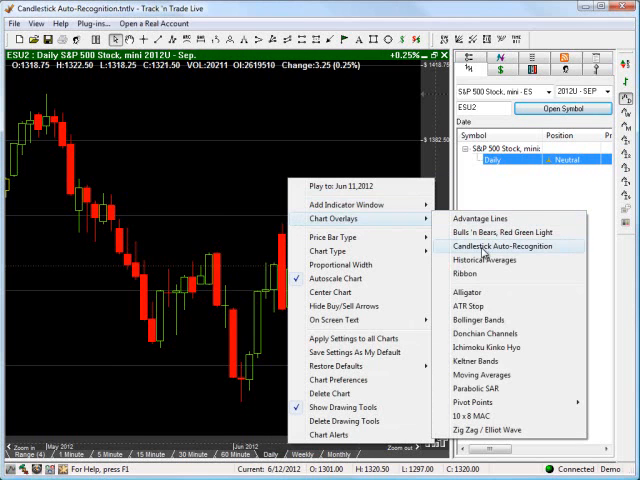
click(484, 247)
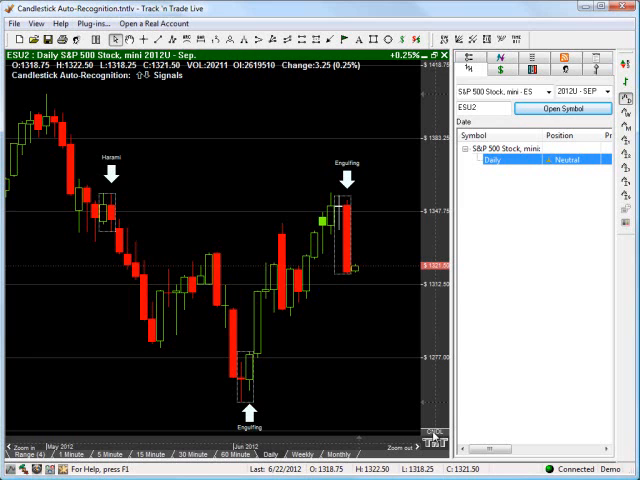
Bring up the overlay's Properties and focus the Inverted Hammer shadow body ratio field
right_click(436, 437)
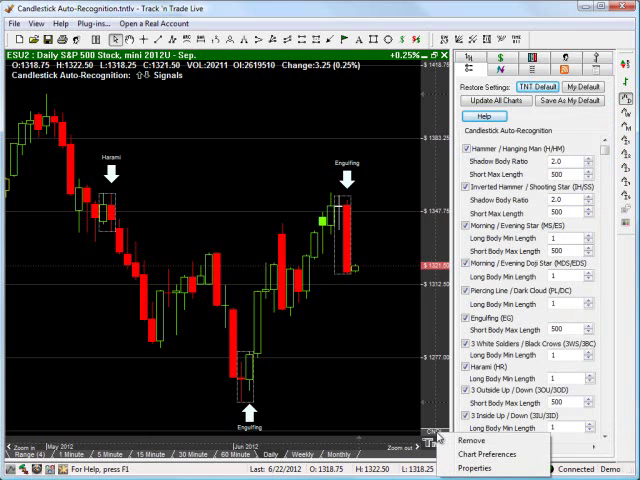
click(474, 469)
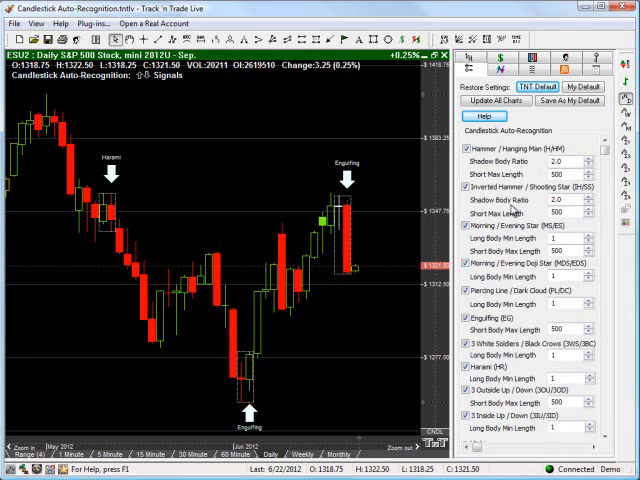
click(556, 200)
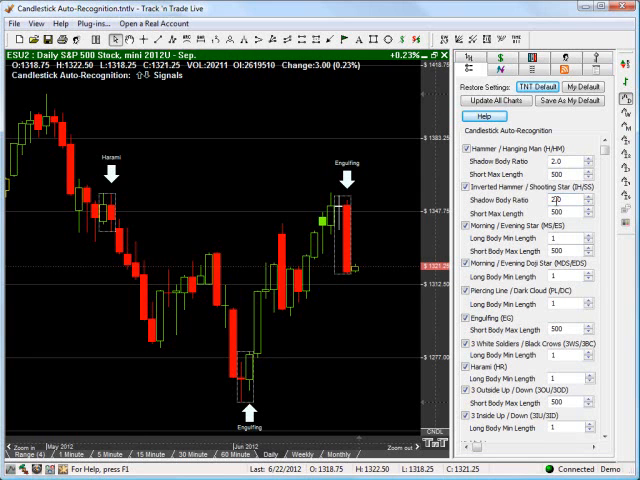
click(558, 212)
double_click(558, 174)
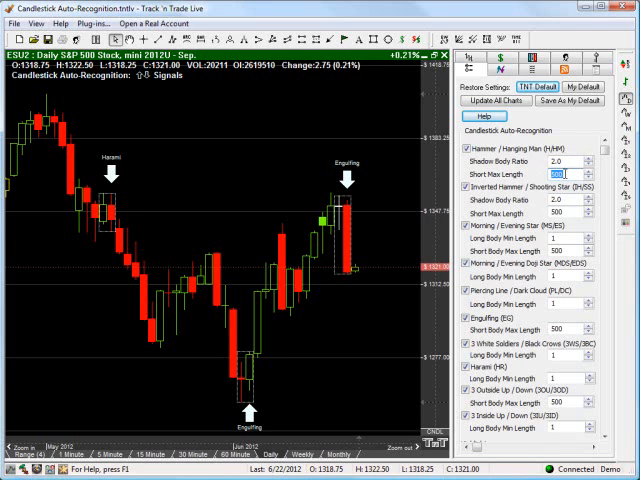
double_click(556, 212)
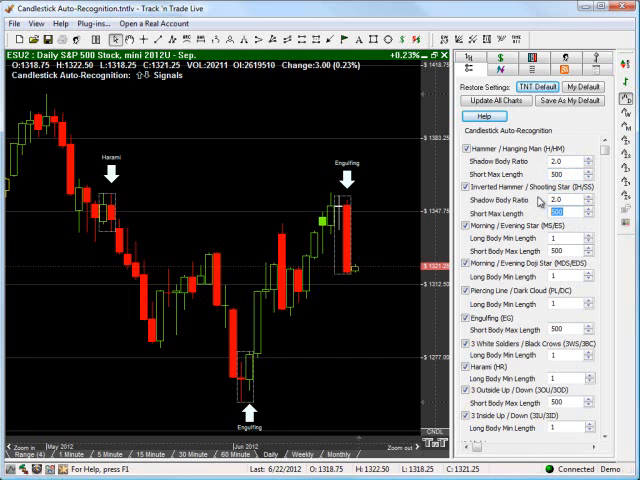
double_click(558, 250)
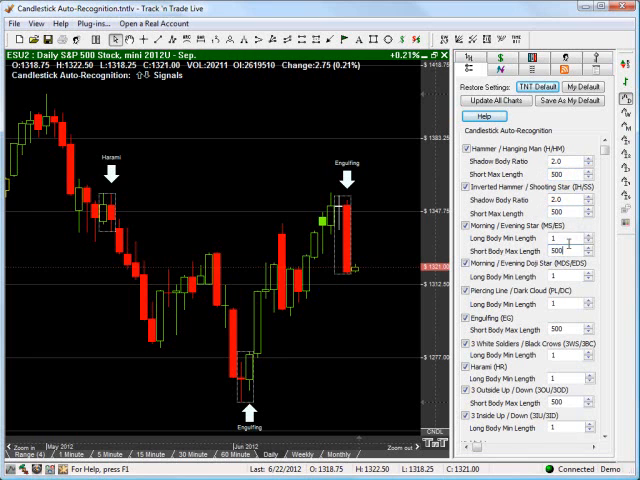
double_click(556, 212)
double_click(560, 174)
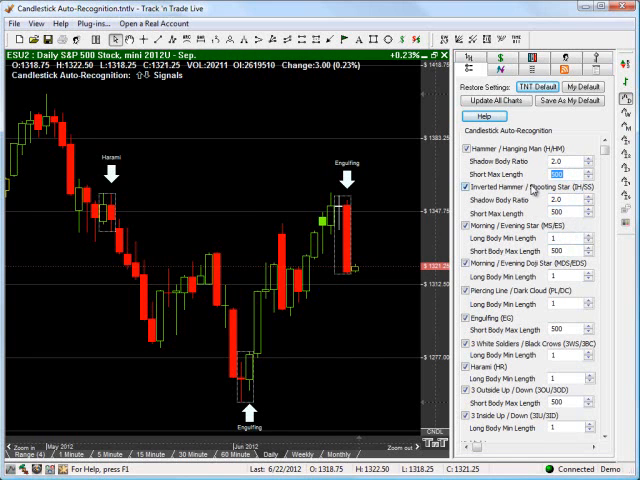
double_click(557, 330)
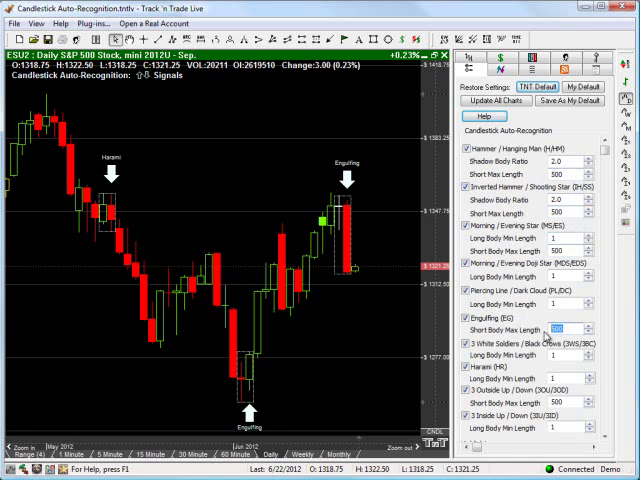
double_click(556, 402)
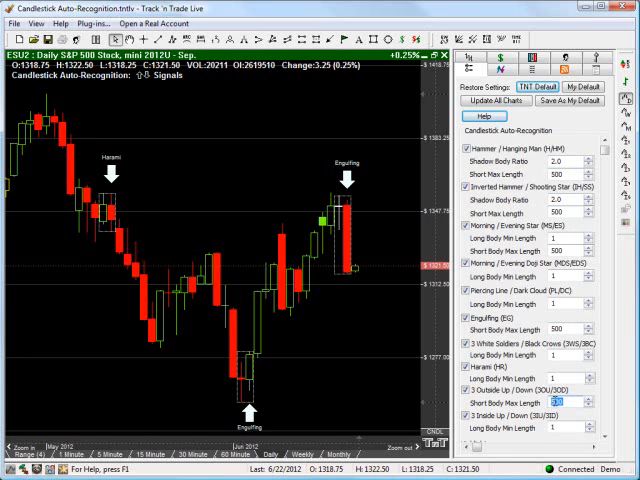
double_click(555, 212)
double_click(556, 174)
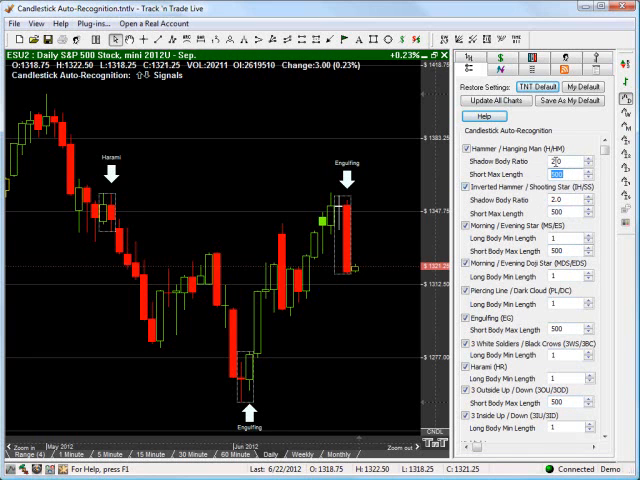
click(526, 170)
Review the Hammer / Hanging Man shadow body ratio (2.1) and short max length values
double_click(557, 161)
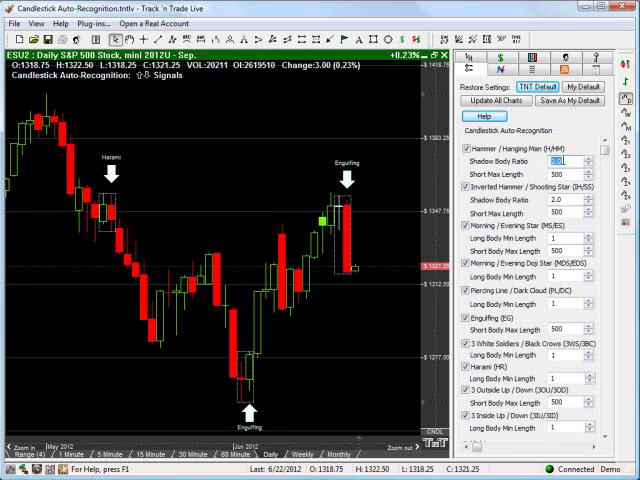
click(570, 160)
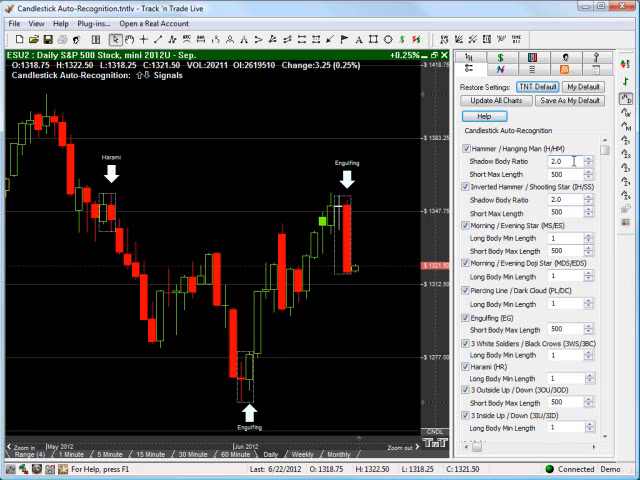
double_click(563, 174)
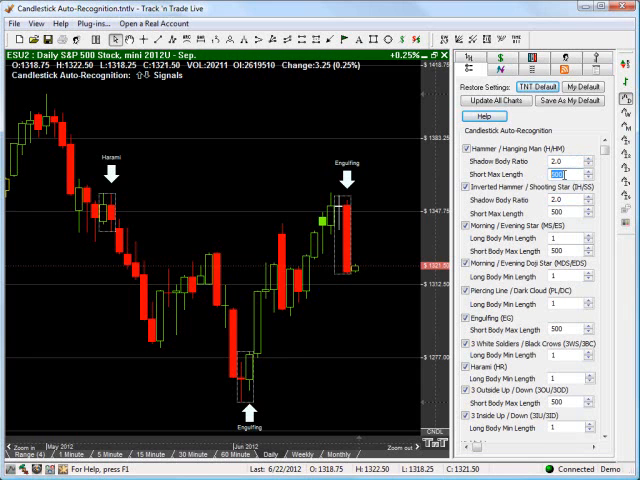
click(572, 175)
click(557, 174)
double_click(557, 174)
click(571, 174)
click(556, 161)
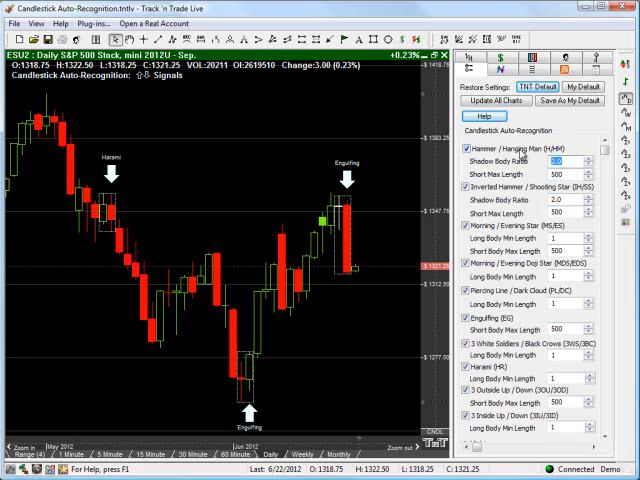
click(510, 171)
double_click(556, 174)
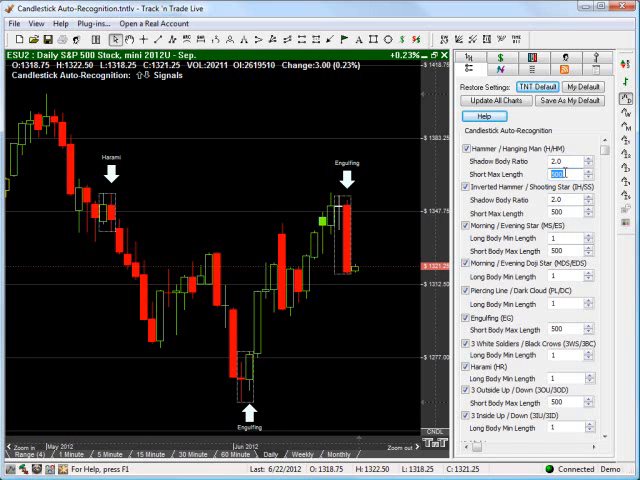
click(566, 173)
Set the Hammer / Hanging Man shadow body ratio to 2 and move to the next value
click(560, 161)
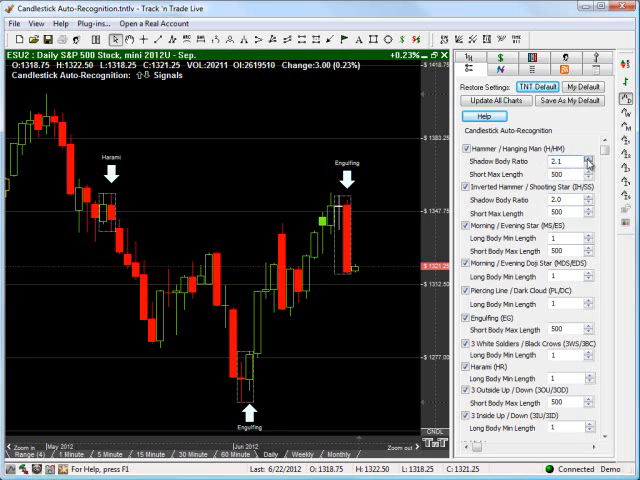
text(3)
double_click(556, 161)
text(1.5)
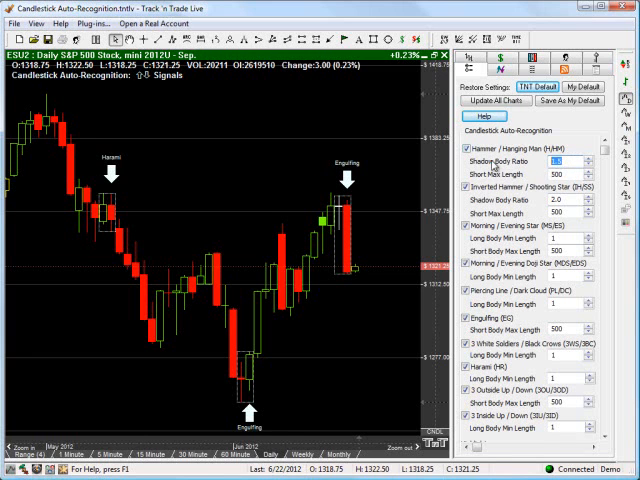
text(2)
key(Tab)
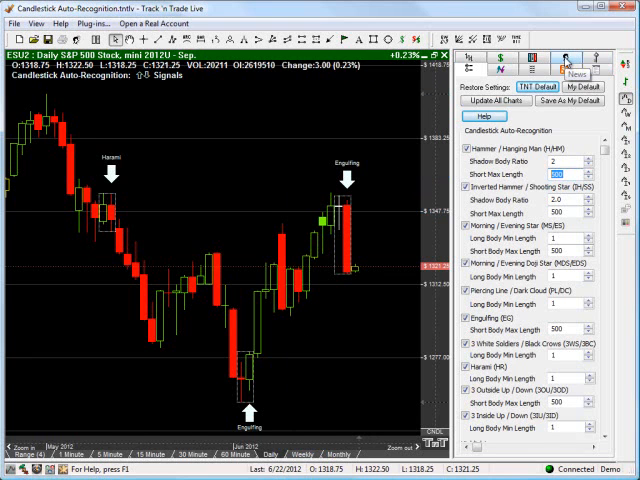
click(565, 60)
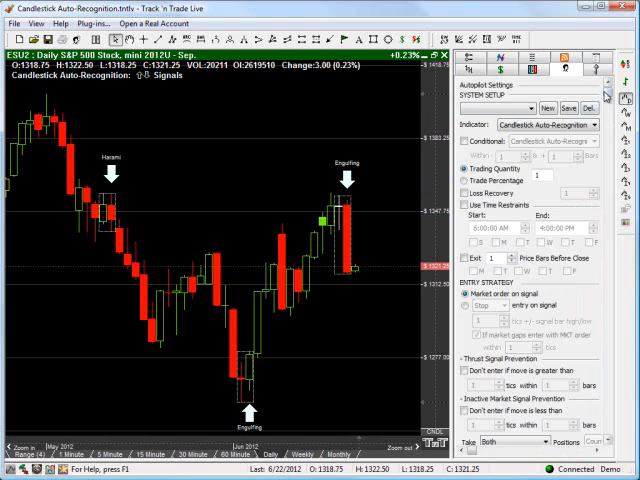
mouse_move(608, 102)
mouse_down()
mouse_move(608, 203)
mouse_move(608, 100)
mouse_up()
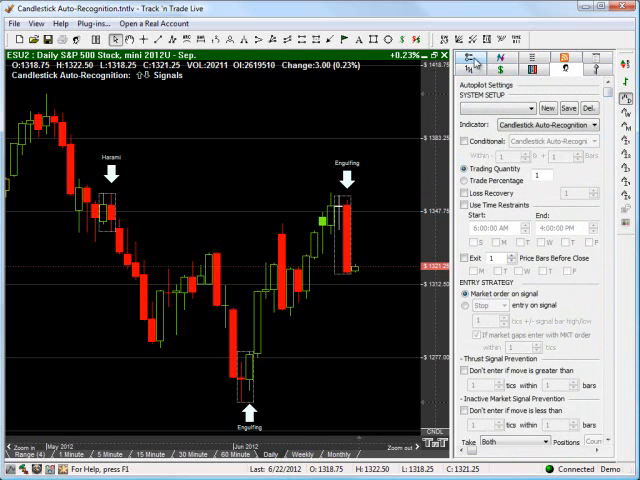
click(470, 62)
click(568, 176)
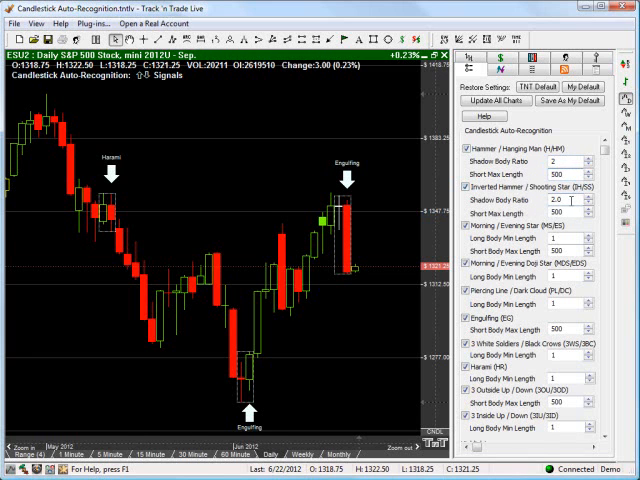
double_click(558, 200)
key(Tab)
click(574, 213)
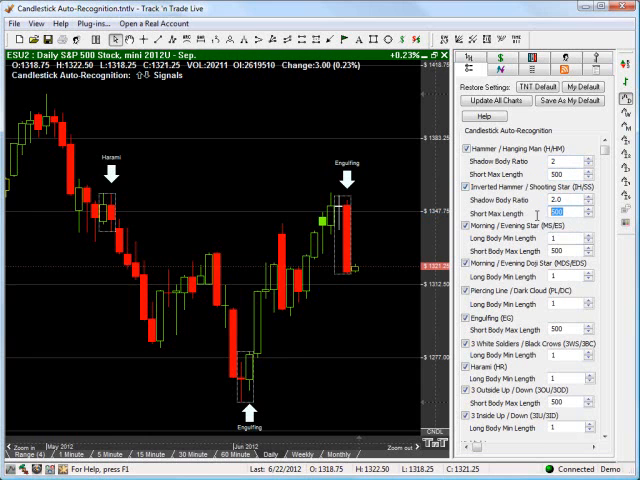
double_click(557, 212)
double_click(557, 199)
text(2.0)
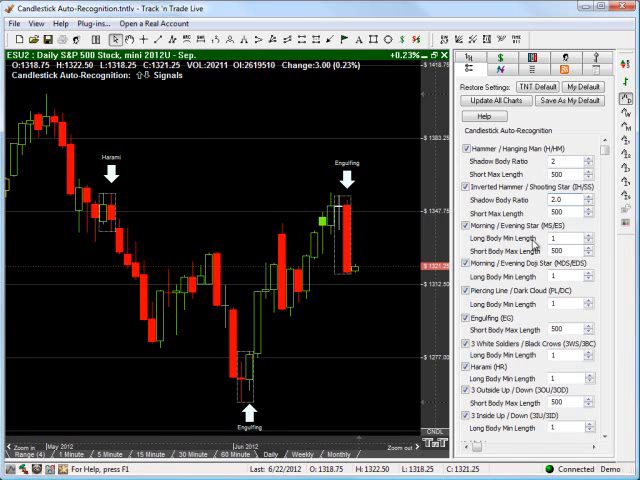
double_click(556, 238)
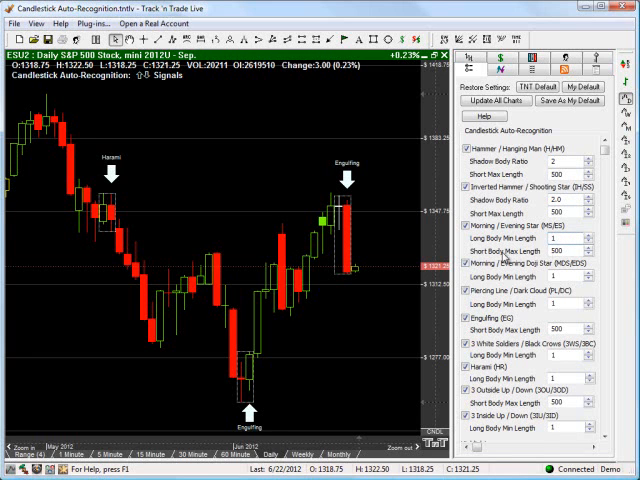
double_click(556, 251)
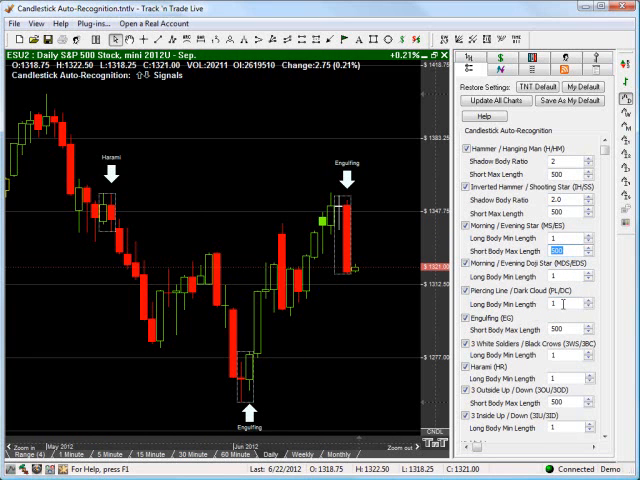
click(556, 277)
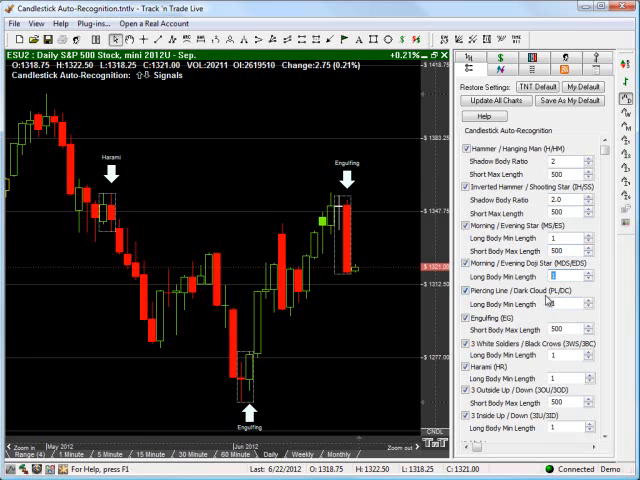
drag(605, 152, 604, 268)
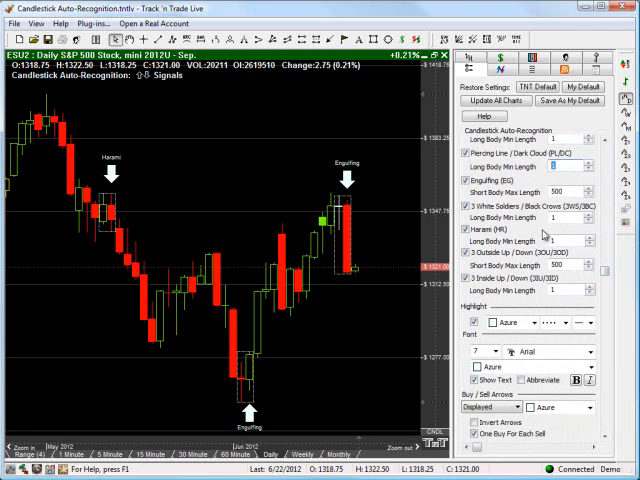
double_click(556, 192)
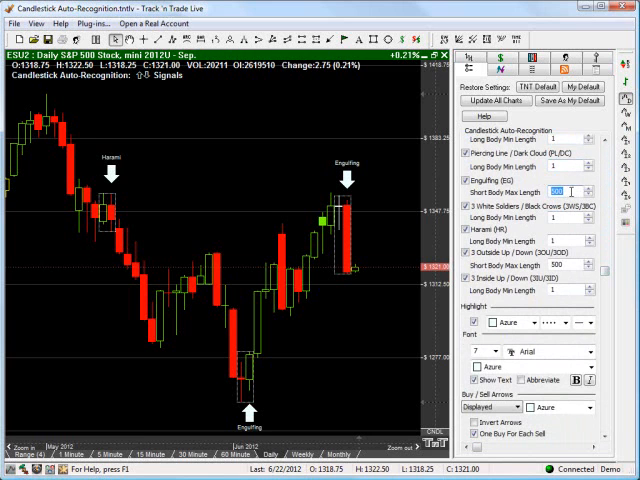
click(607, 273)
drag(607, 273, 614, 418)
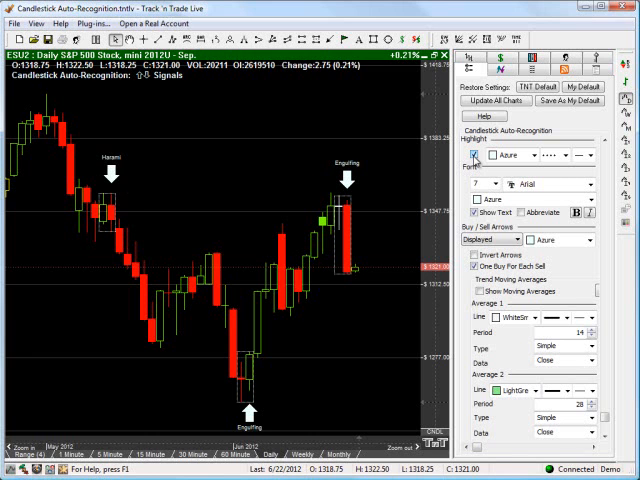
click(474, 156)
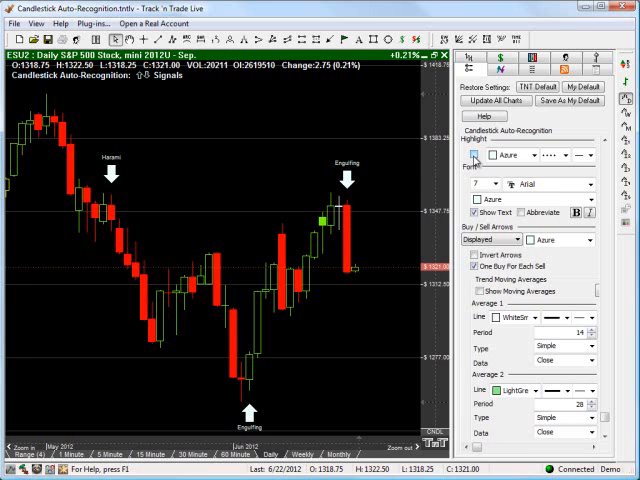
click(474, 156)
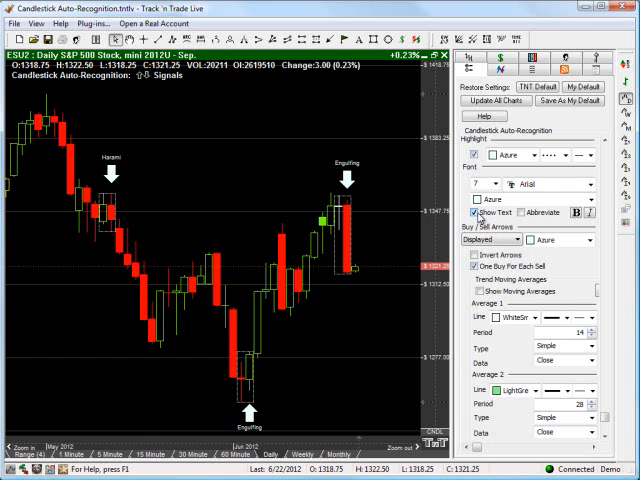
click(476, 213)
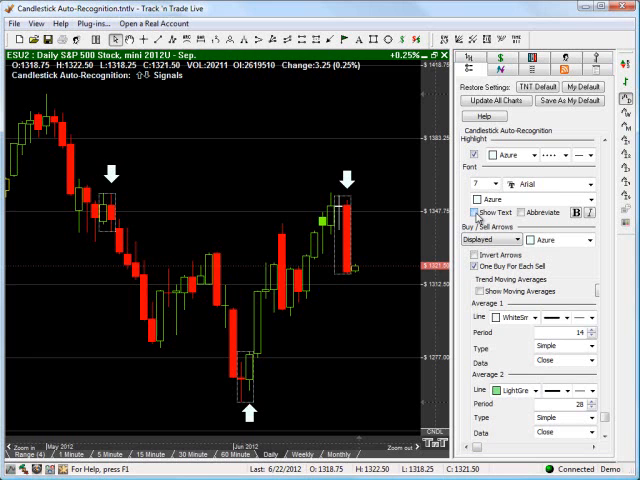
click(476, 213)
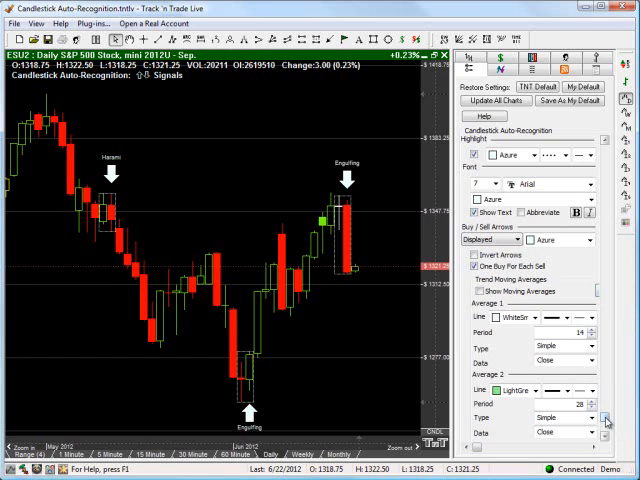
scroll(610, 436, down, 2)
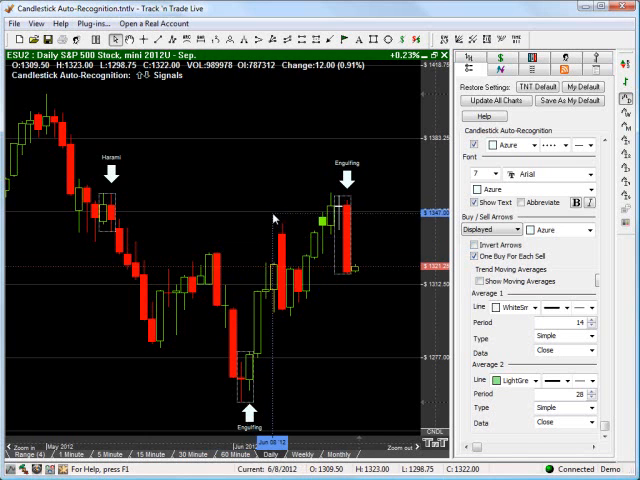
Switch the chart to 60-minute bars, pan back to earlier June dates, and return to recognition settings
click(235, 454)
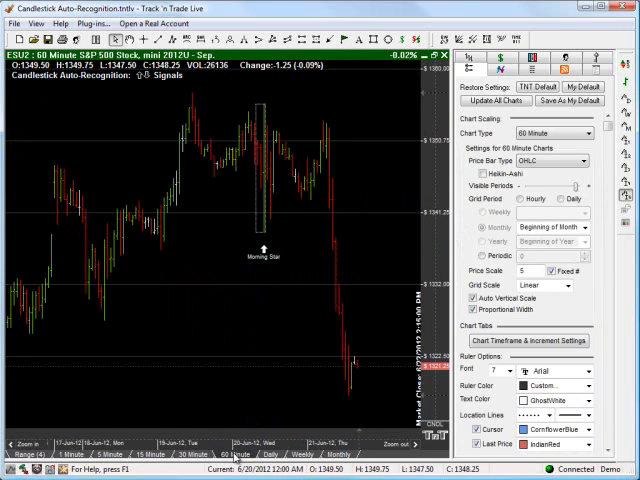
mouse_move(143, 440)
mouse_down()
mouse_move(287, 437)
mouse_move(173, 428)
mouse_up()
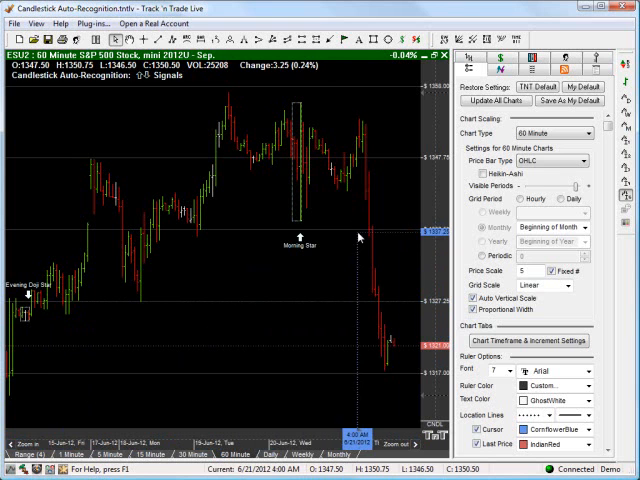
click(440, 425)
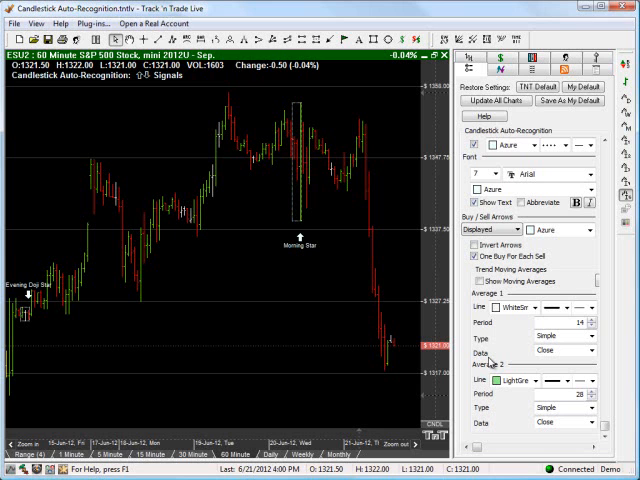
Toggle Invert Arrows, return the chart to daily bars, and reopen the recognition settings
click(474, 245)
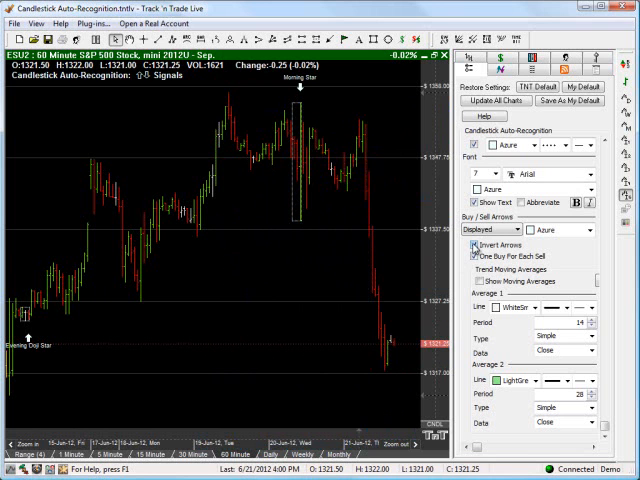
click(303, 453)
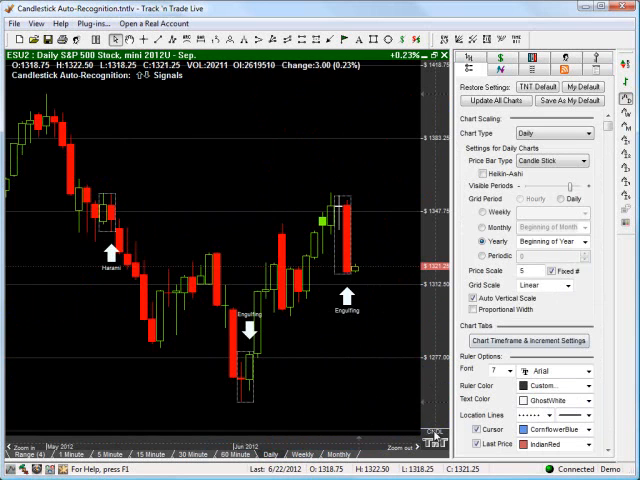
click(435, 435)
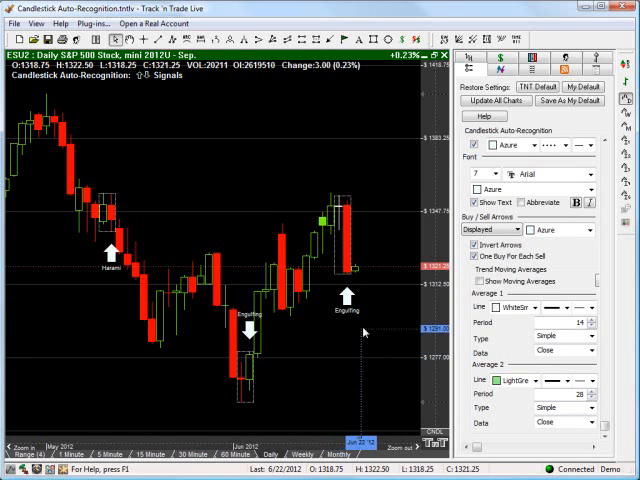
click(475, 257)
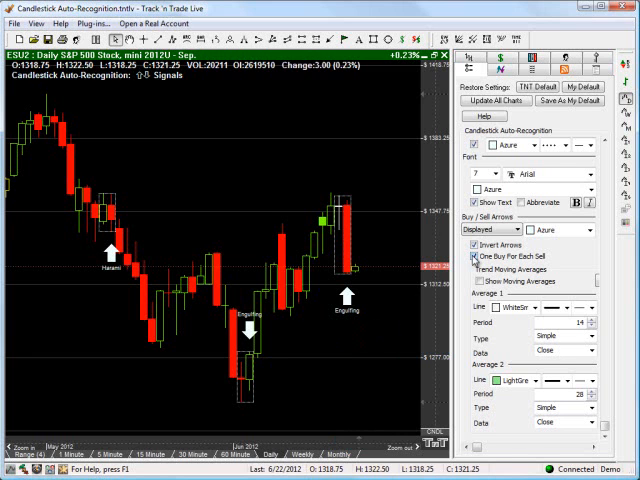
Leave Invert Arrows off and One Buy For Each Sell unchecked so every signal shows
click(474, 245)
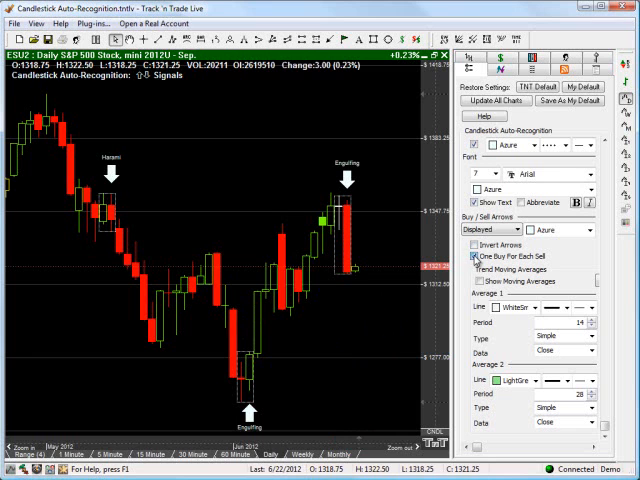
click(475, 257)
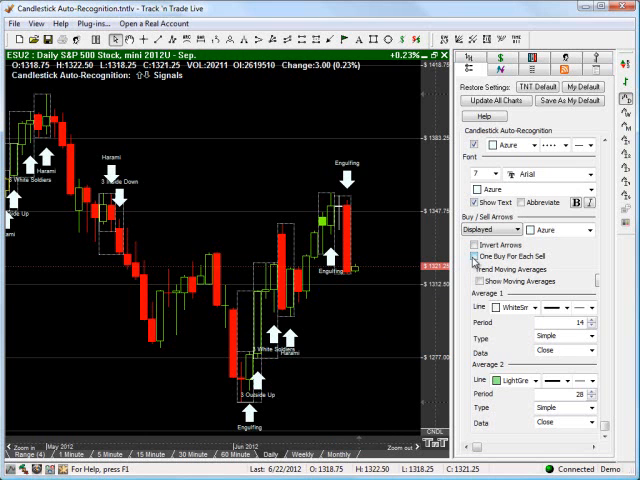
click(474, 257)
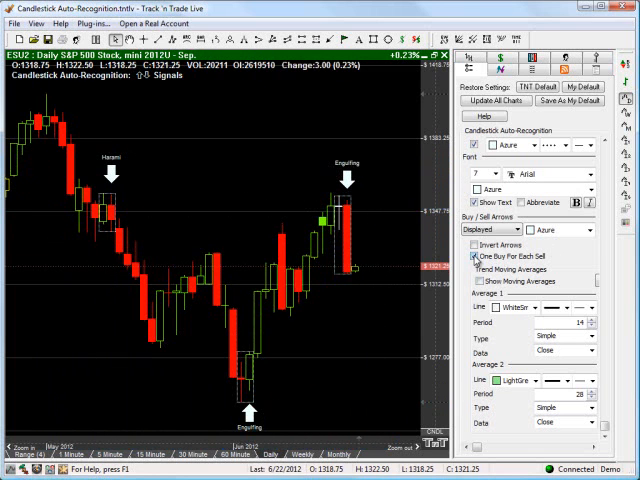
click(474, 257)
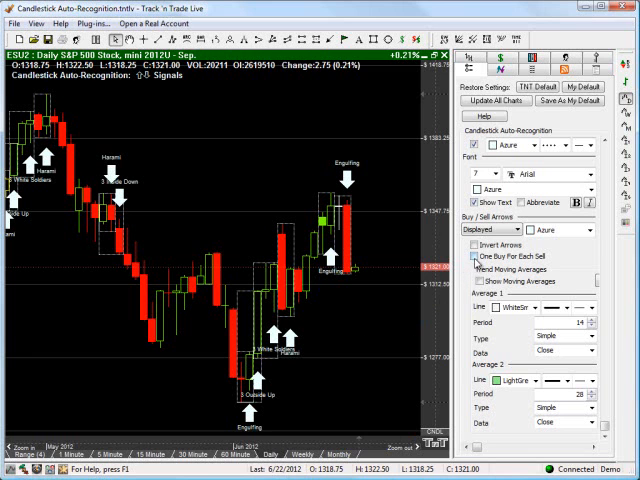
Turn on One Buy For Each Sell so only Harami and Engulfing signals remain
click(474, 257)
click(474, 257)
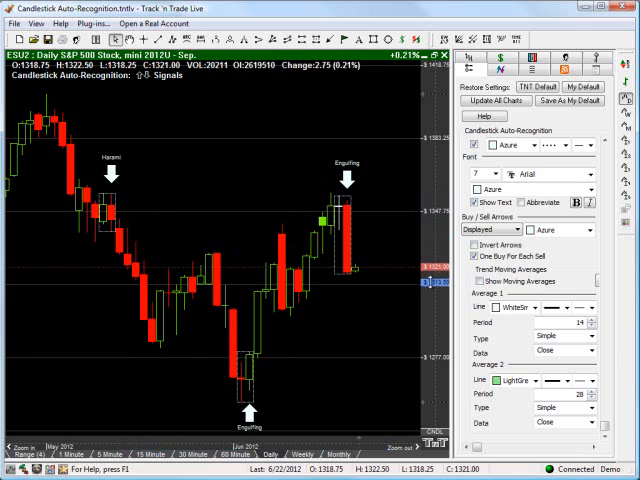
Enable Show Moving Averages under Trend Moving Averages and pan to slightly earlier bars
click(483, 282)
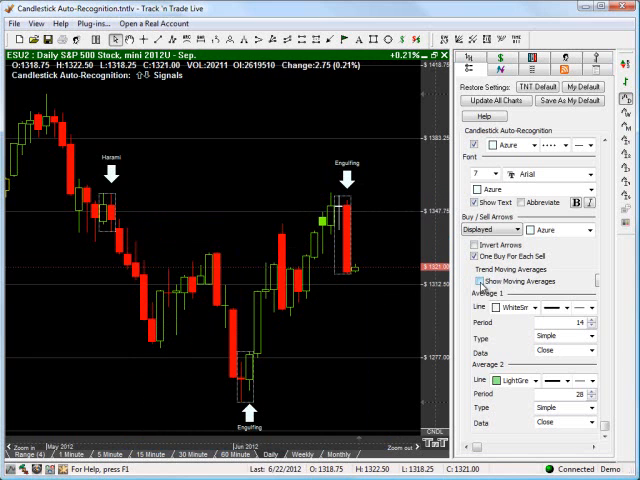
click(480, 282)
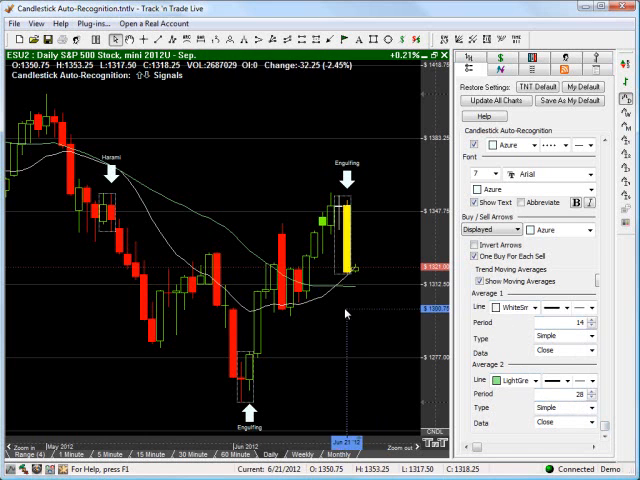
drag(175, 400, 207, 357)
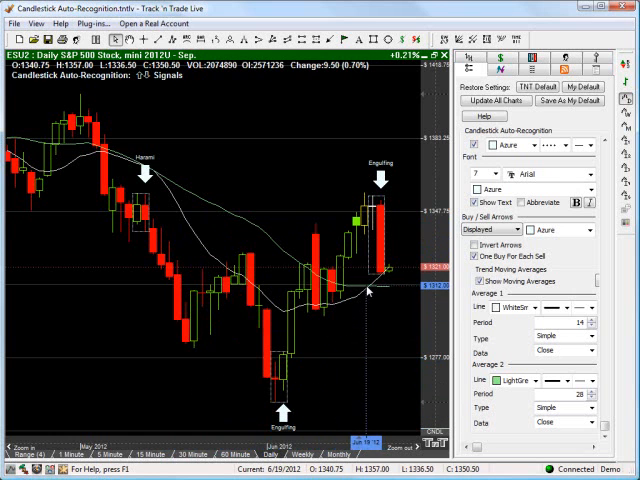
Draw a circle at the moving-average crossover near the latest candles with the Circle tool
click(388, 38)
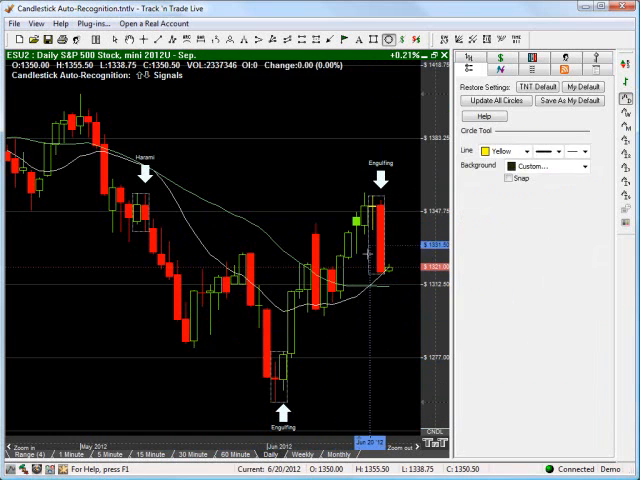
click(369, 287)
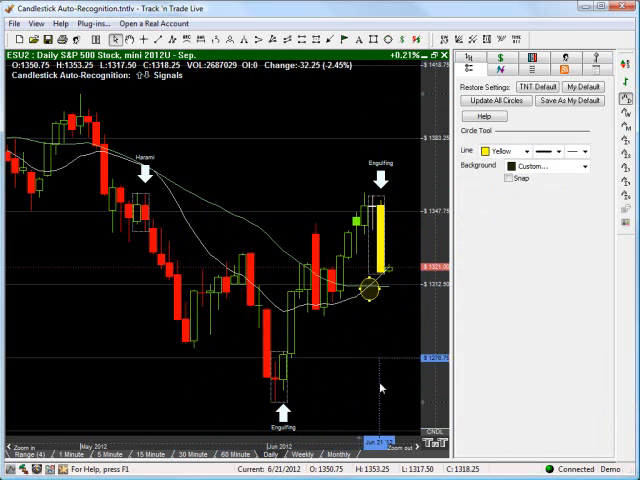
click(370, 288)
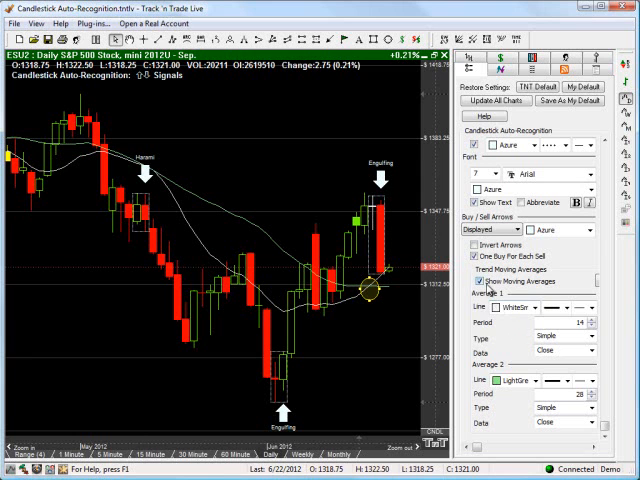
Set both Average 1 and Average 2 types to Exponential (14 and 28 periods)
click(590, 408)
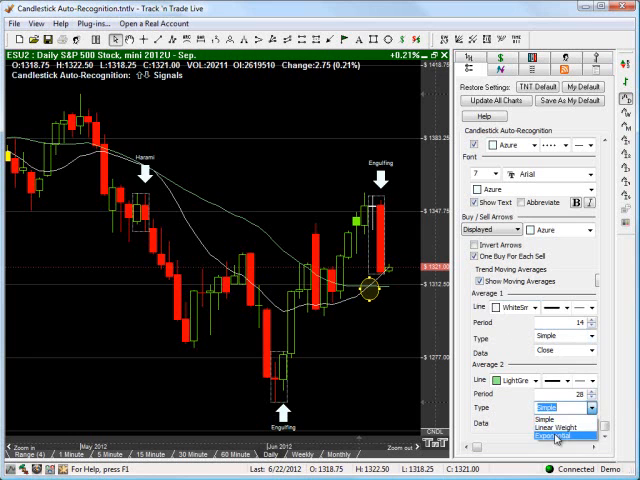
click(560, 430)
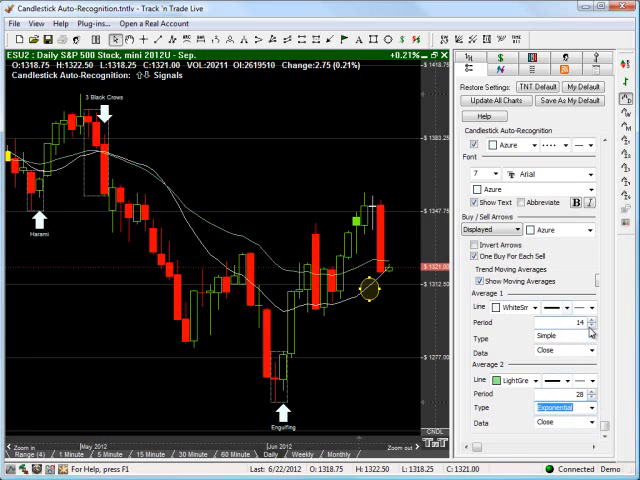
click(591, 338)
click(558, 364)
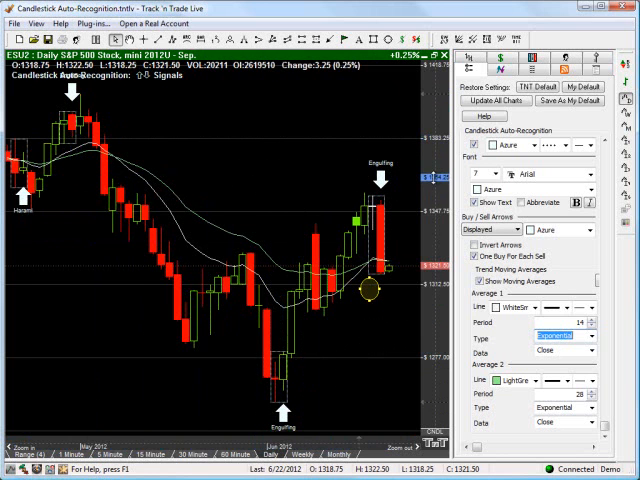
click(432, 180)
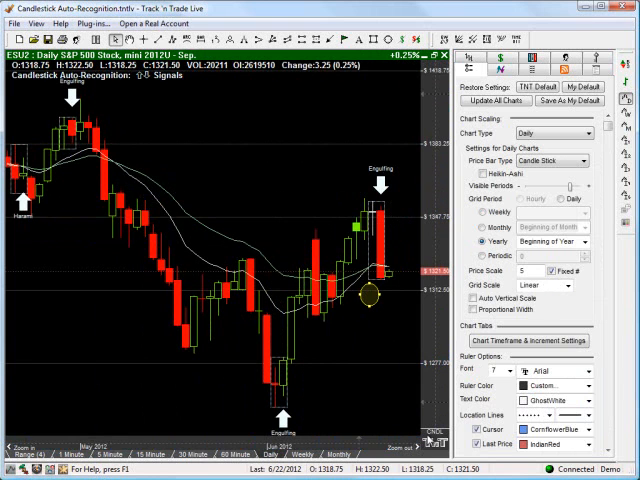
Glance at the Autopilot system setup, then return to the Candlestick Auto-Recognition settings
click(433, 435)
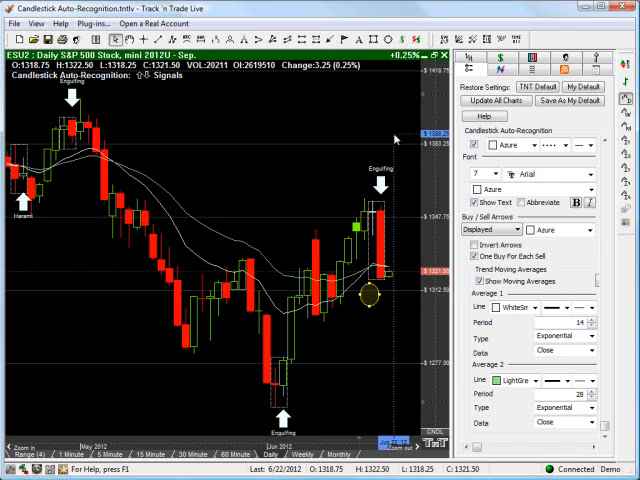
click(568, 62)
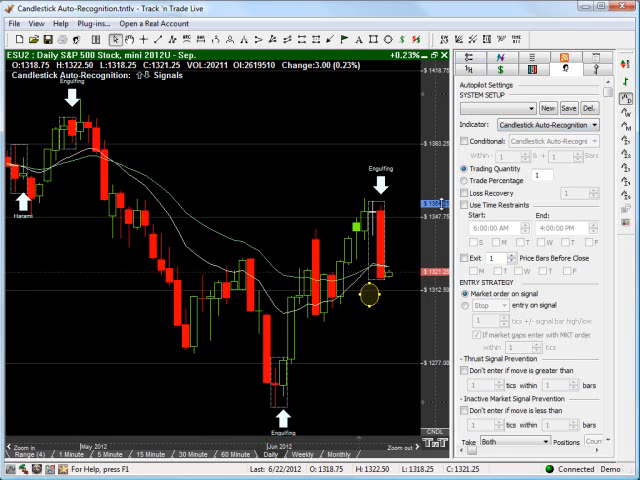
click(440, 215)
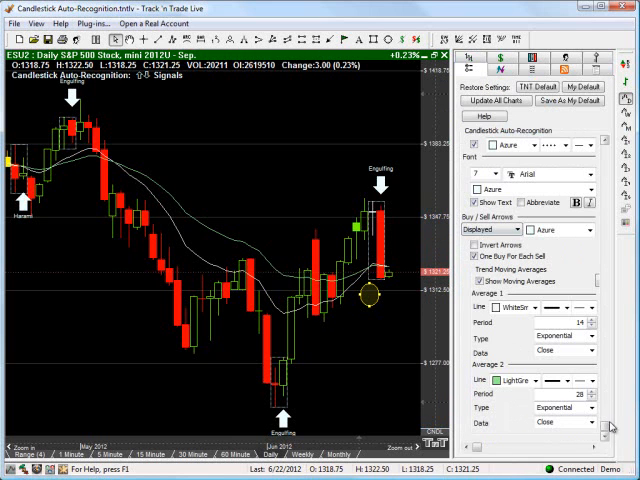
drag(608, 420, 606, 150)
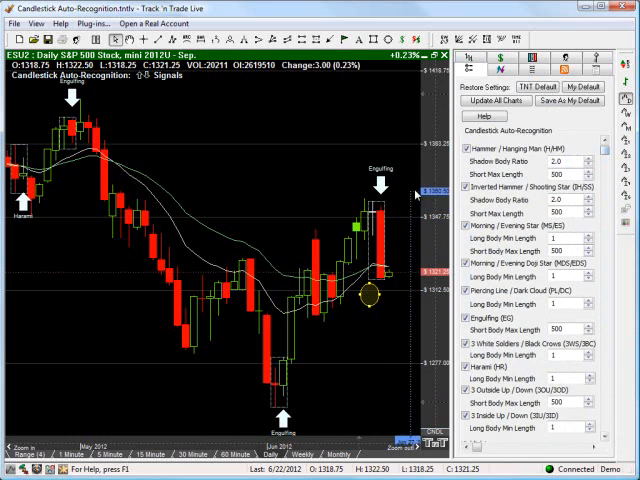
Drag the panel splitter to widen the settings panel and reveal the Q-Calc buttons
drag(434, 163, 375, 163)
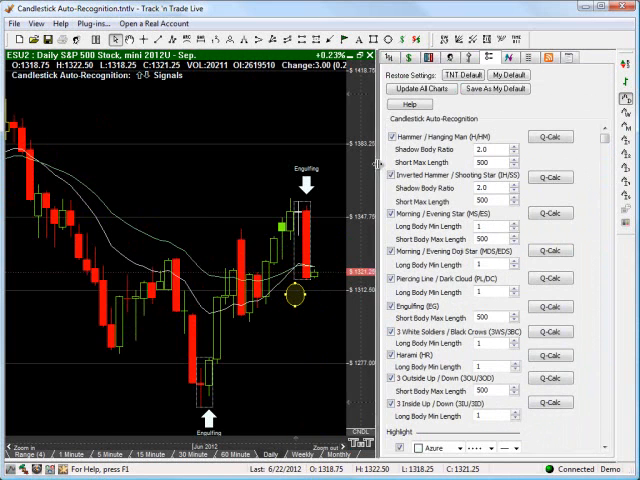
drag(376, 163, 396, 163)
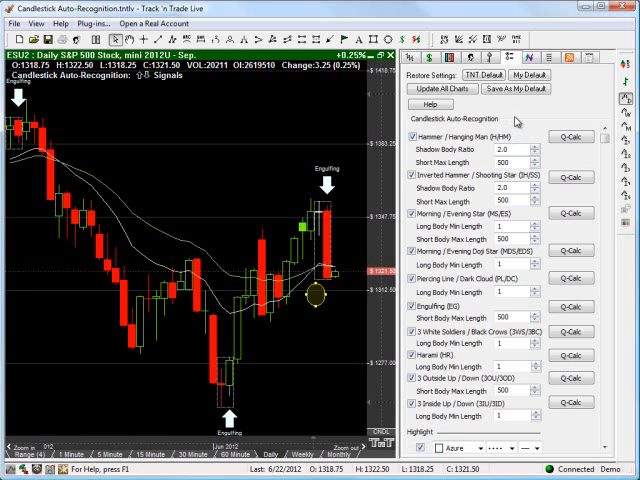
Select Hammer / Hanging Man's Short Max Length (500) and run its Q-Calc optimisation
click(561, 140)
mouse_move(604, 132)
mouse_down()
mouse_move(604, 246)
mouse_move(604, 128)
mouse_up()
double_click(505, 162)
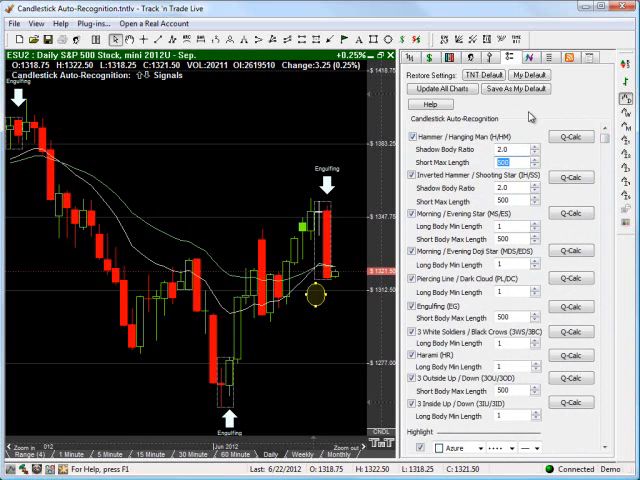
click(570, 137)
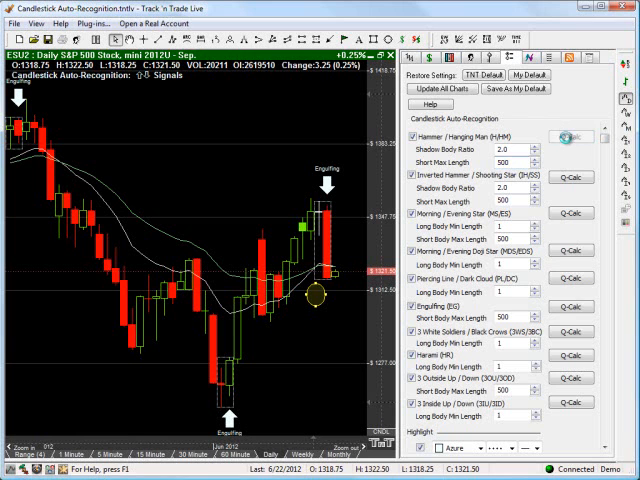